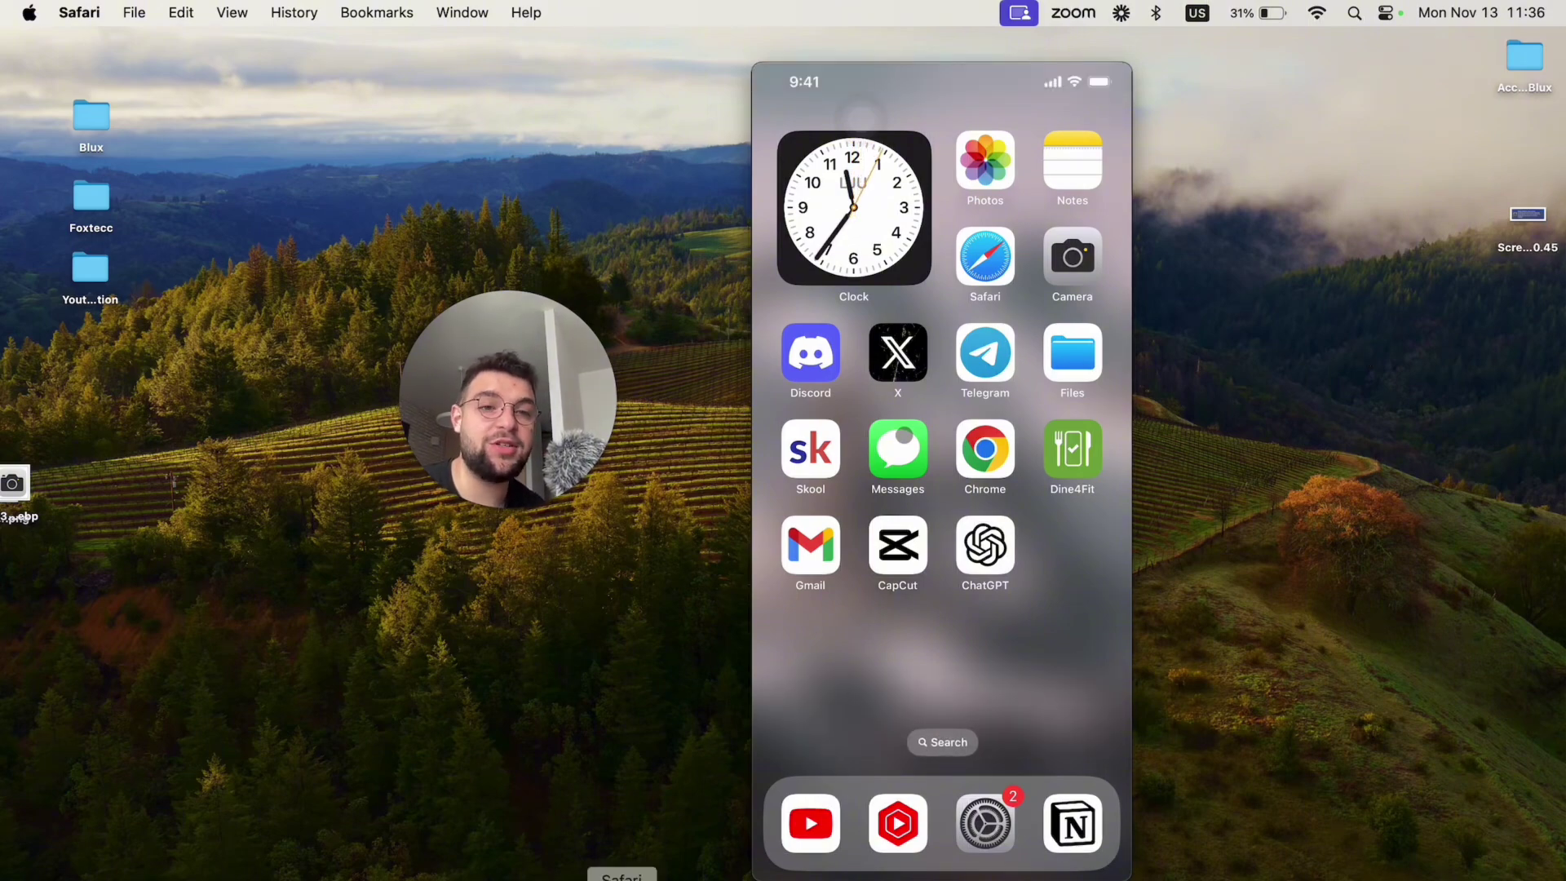
click(622, 872)
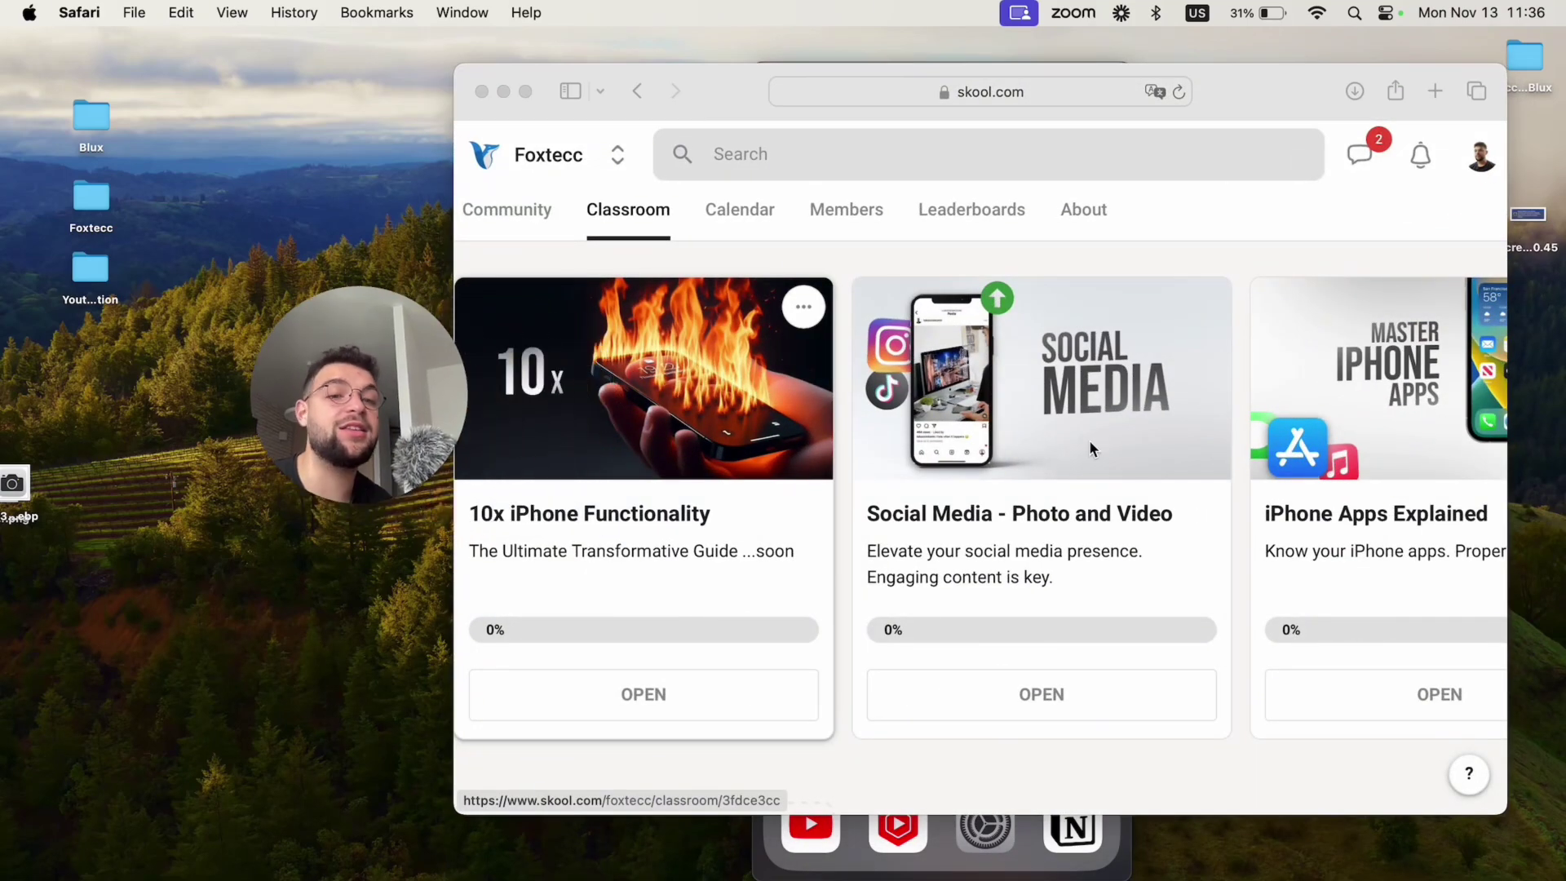
scroll(1090, 450, right, 5)
scroll(1091, 449, left, 5)
scroll(1090, 450, right, 3)
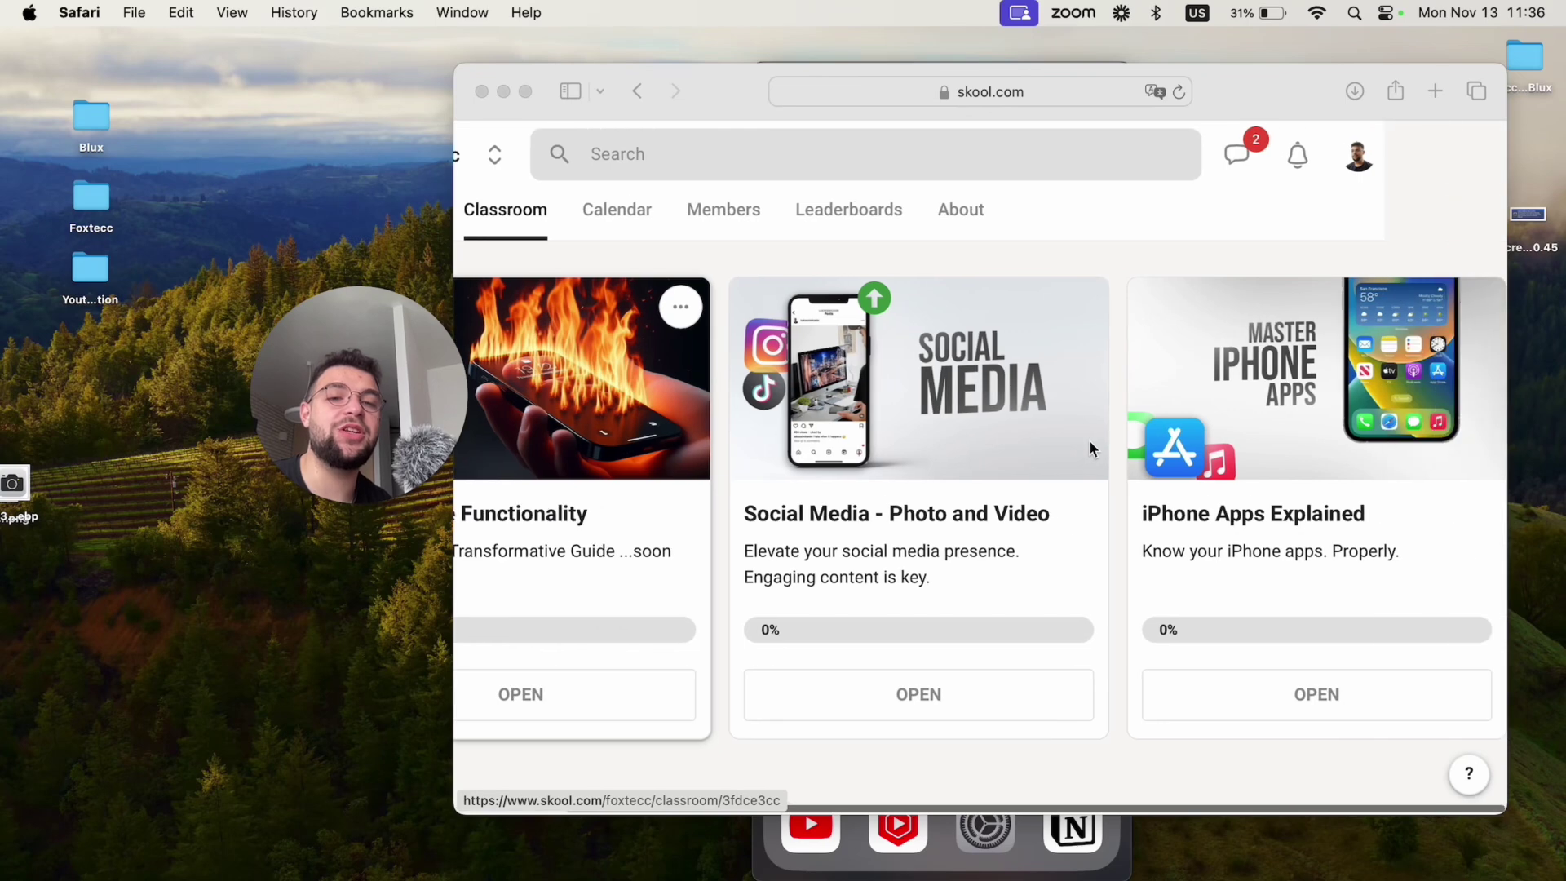
scroll(1090, 449, left, 3)
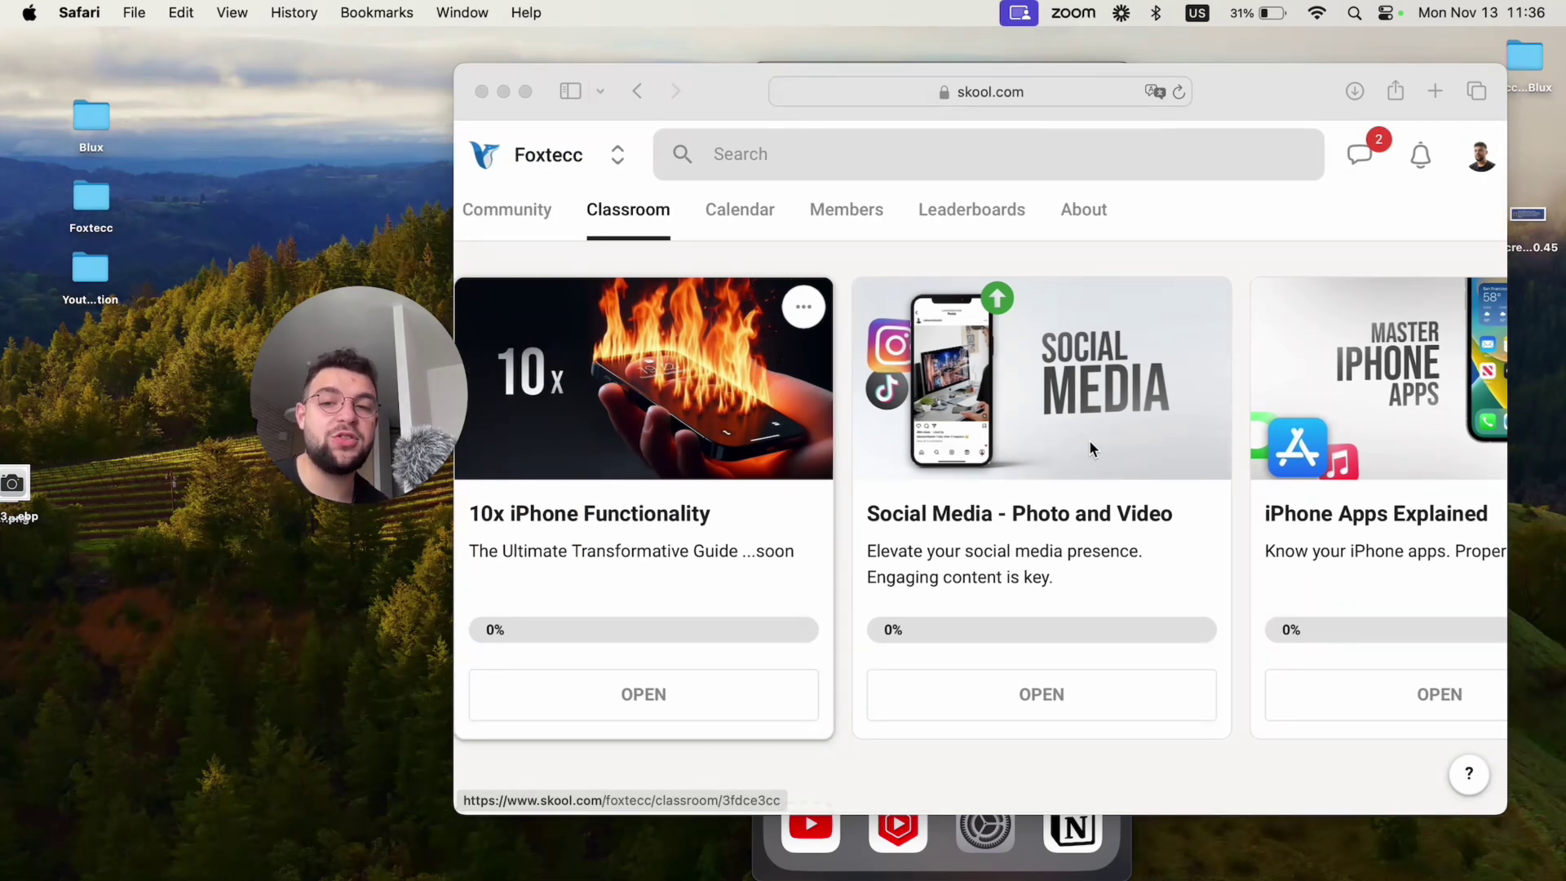
scroll(1053, 435, right, 3)
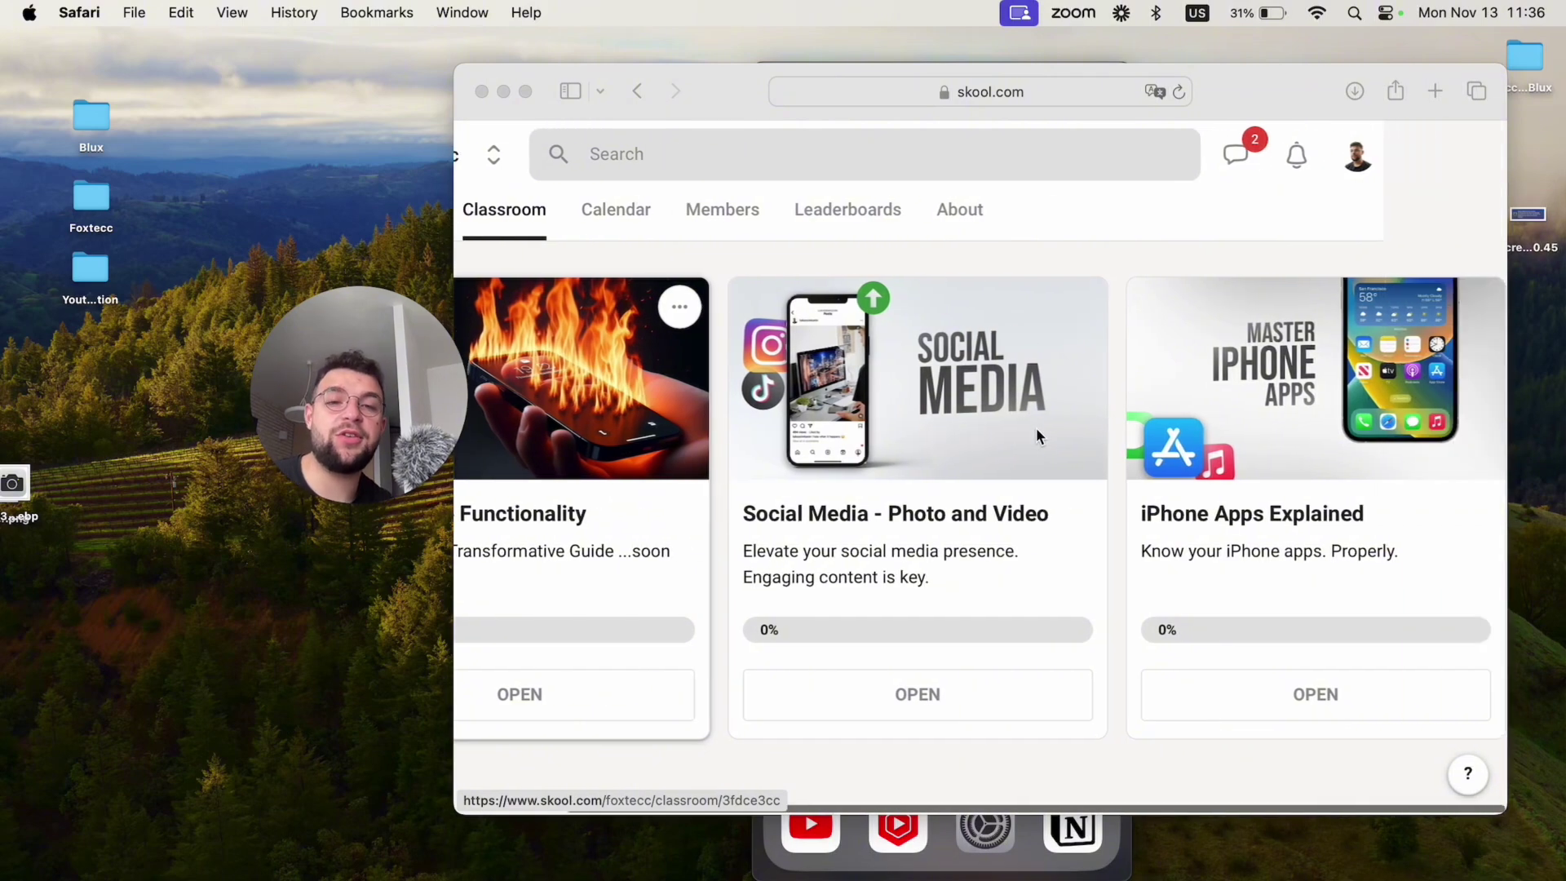
scroll(1037, 427, left, 3)
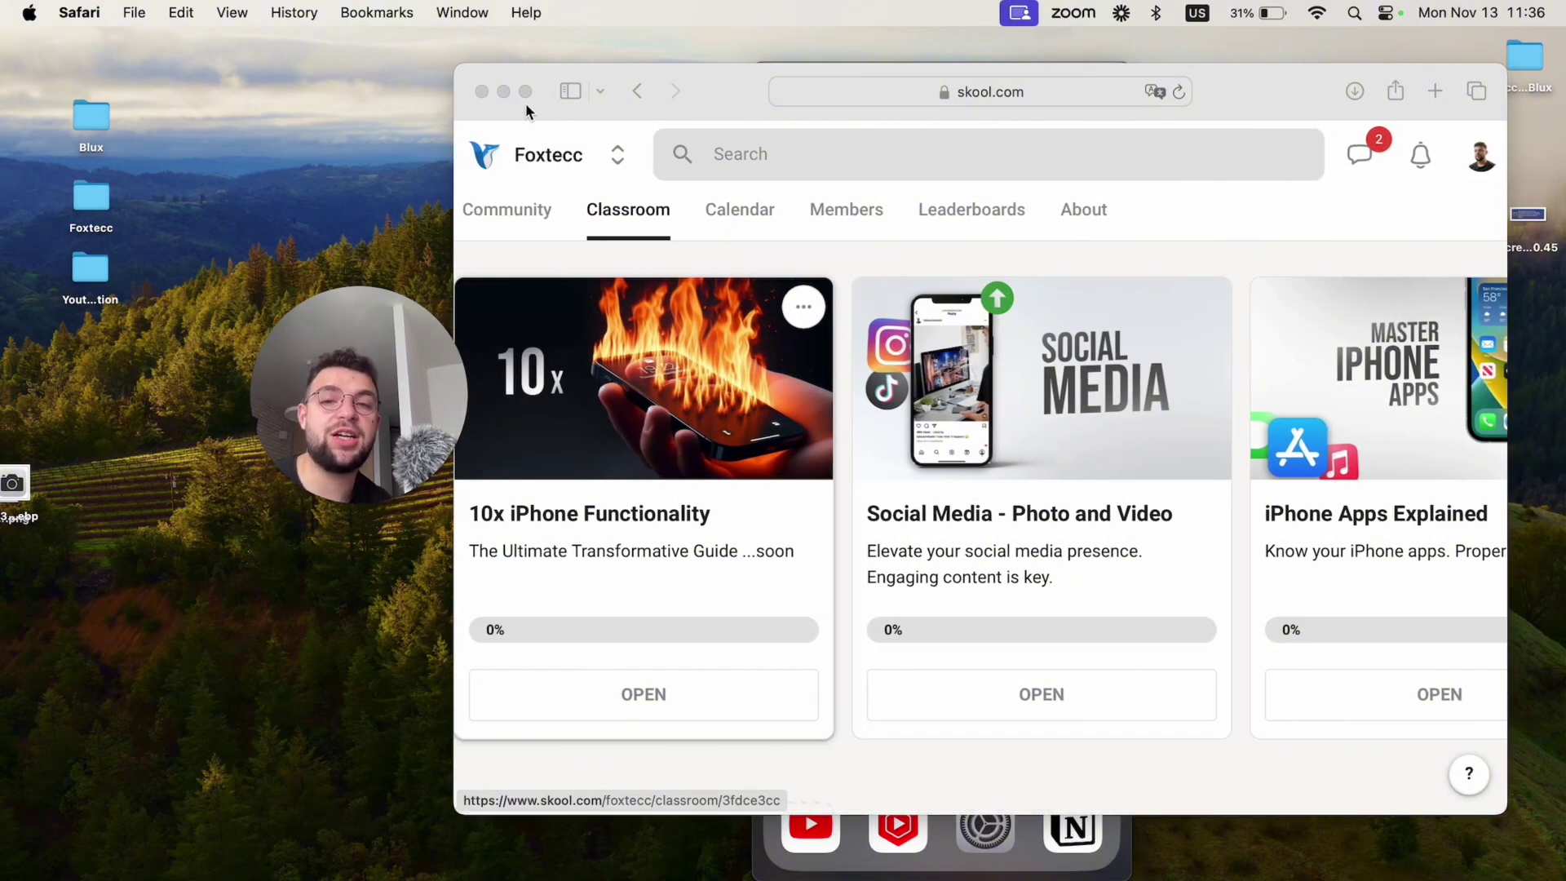
click(507, 90)
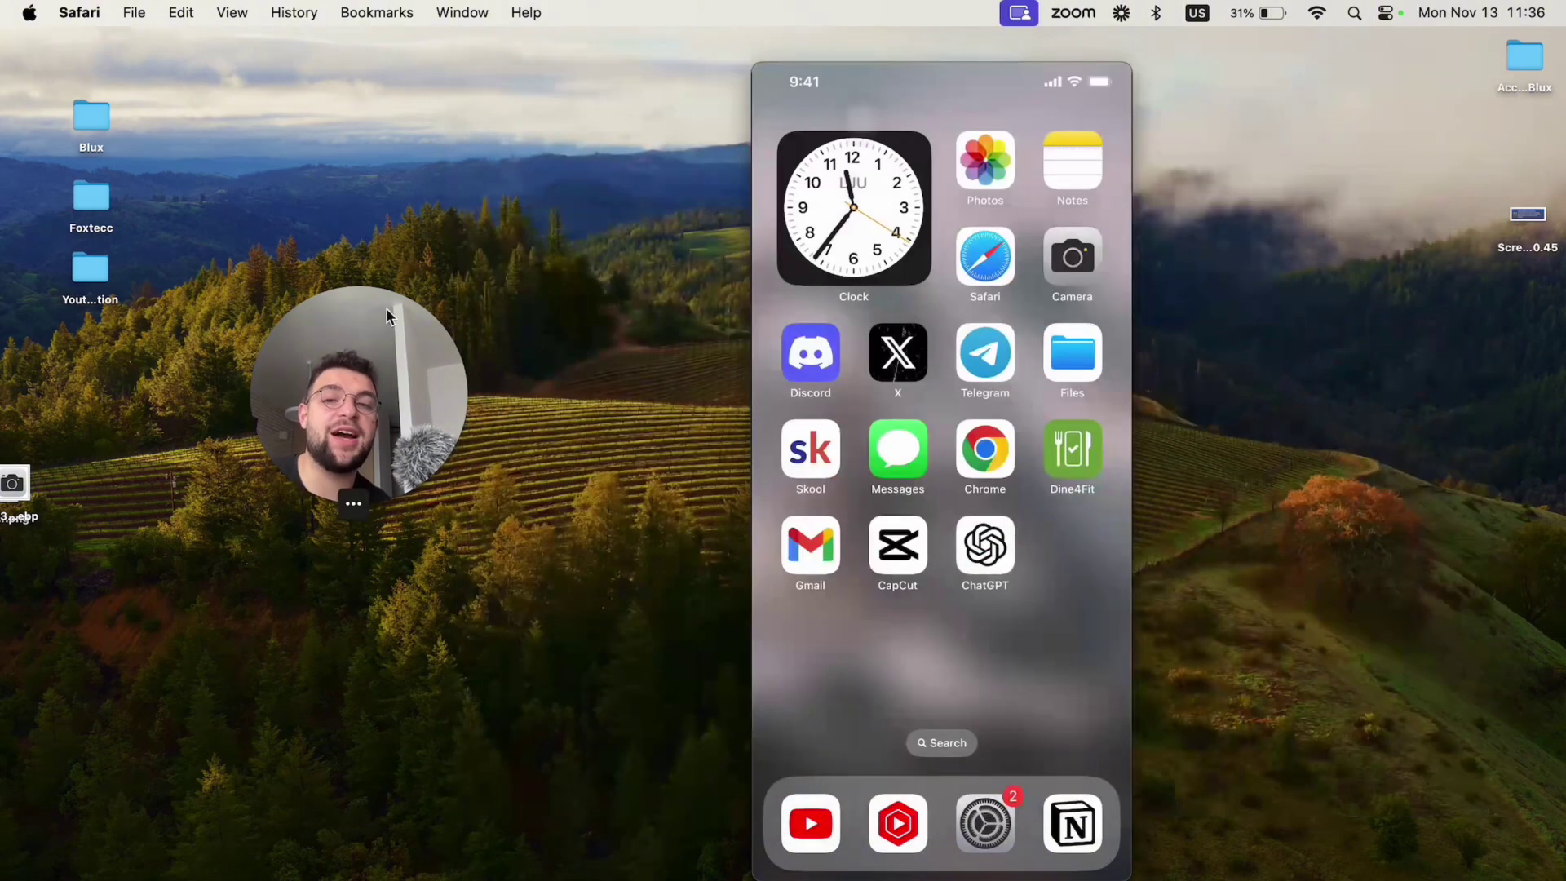
drag(387, 327, 632, 330)
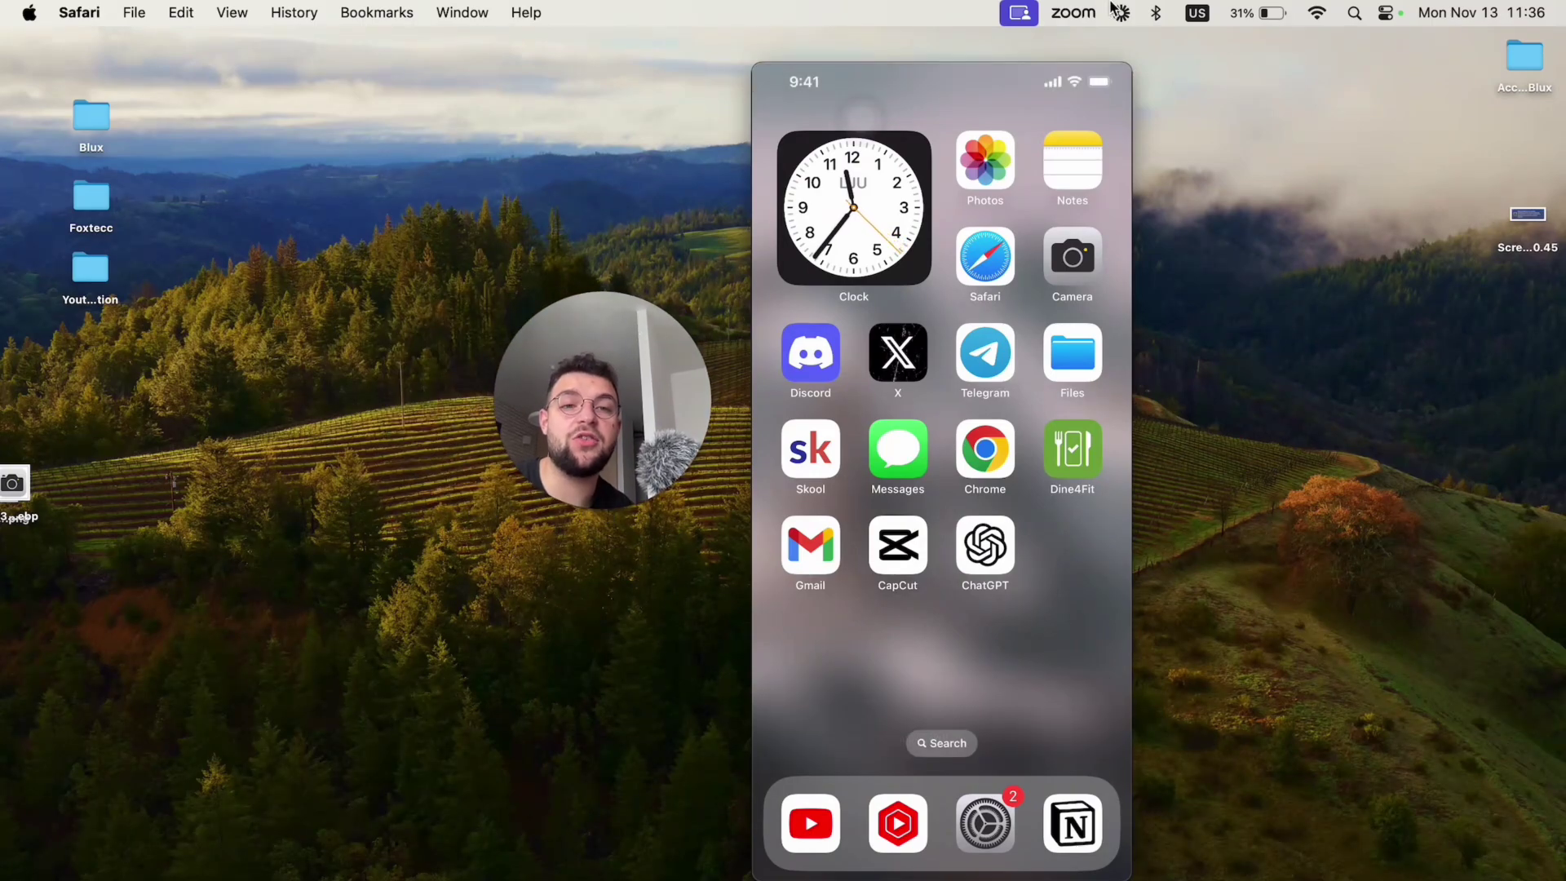